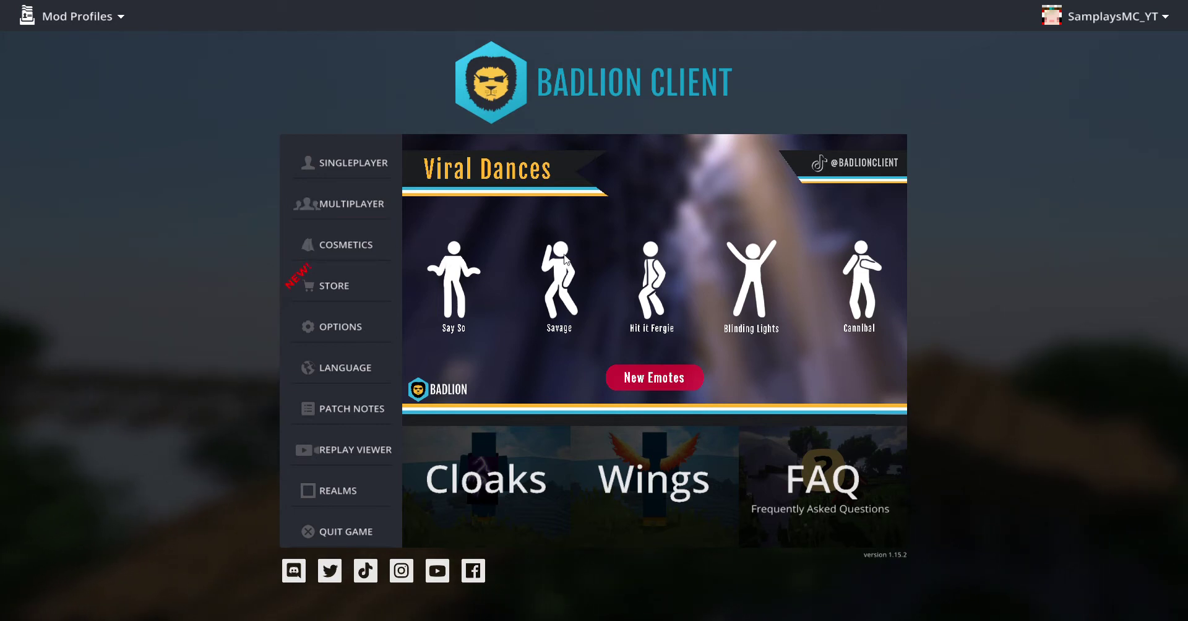
- Open the multiplayer server list and join a saved server
left_click(313, 204)
double_click(483, 107)
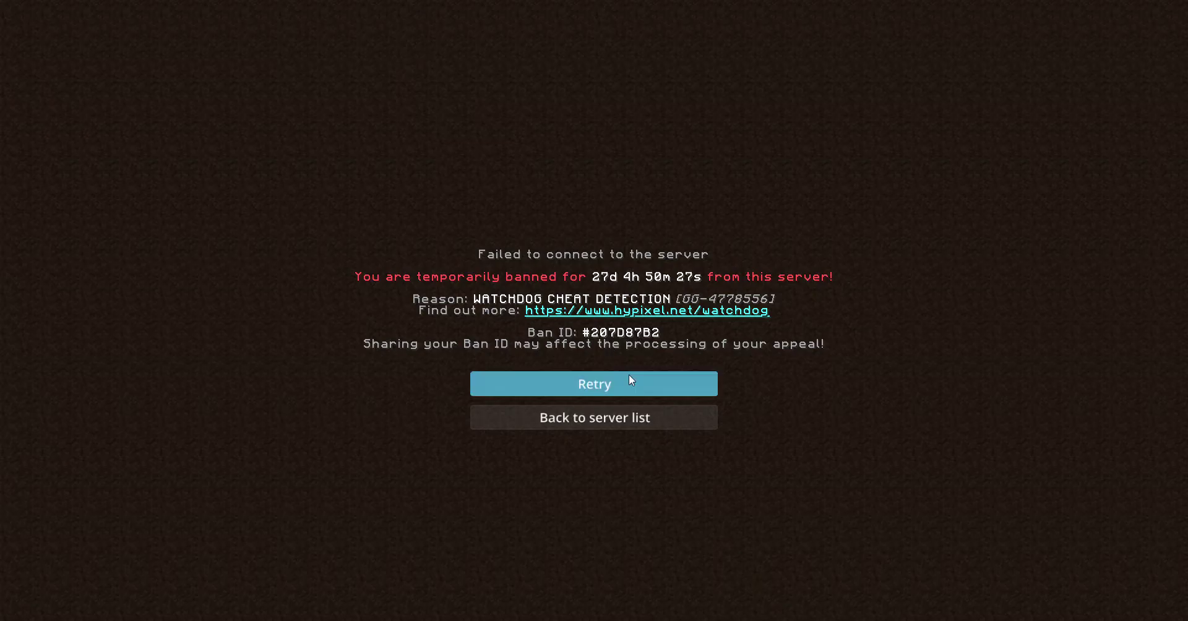
- Retry the Hypixel connection three times past the Watchdog ban, then return to the server list
left_click(628, 387)
left_click(629, 383)
left_click(628, 387)
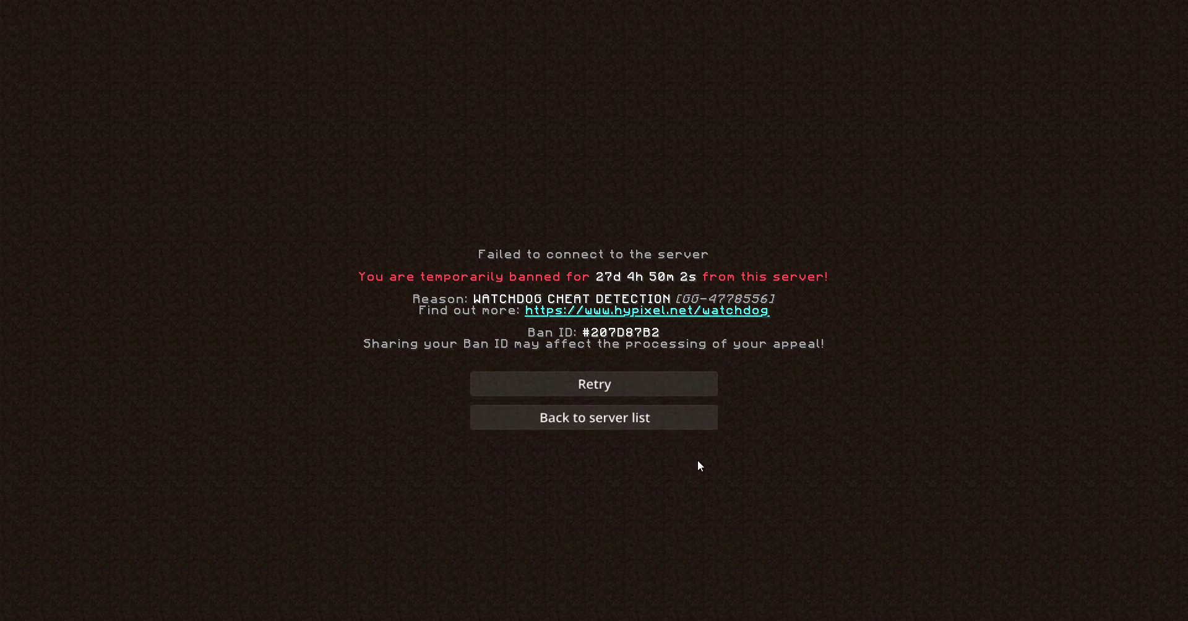
left_click(642, 414)
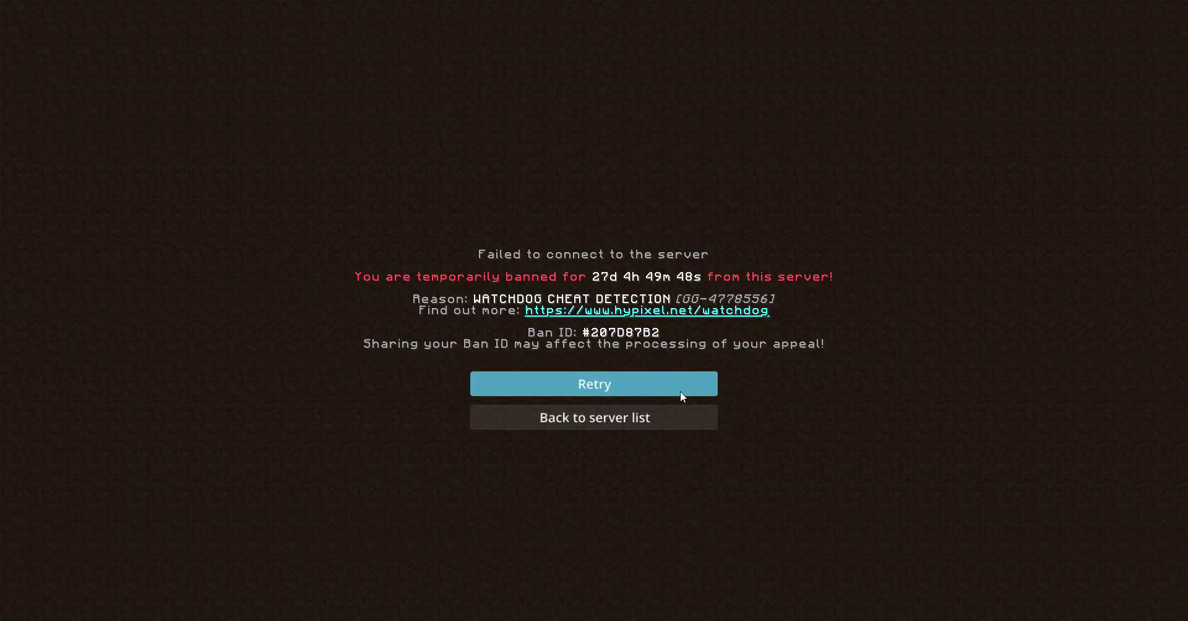
- Join the Datblock server and pause the game once its login world loads
left_click(678, 417)
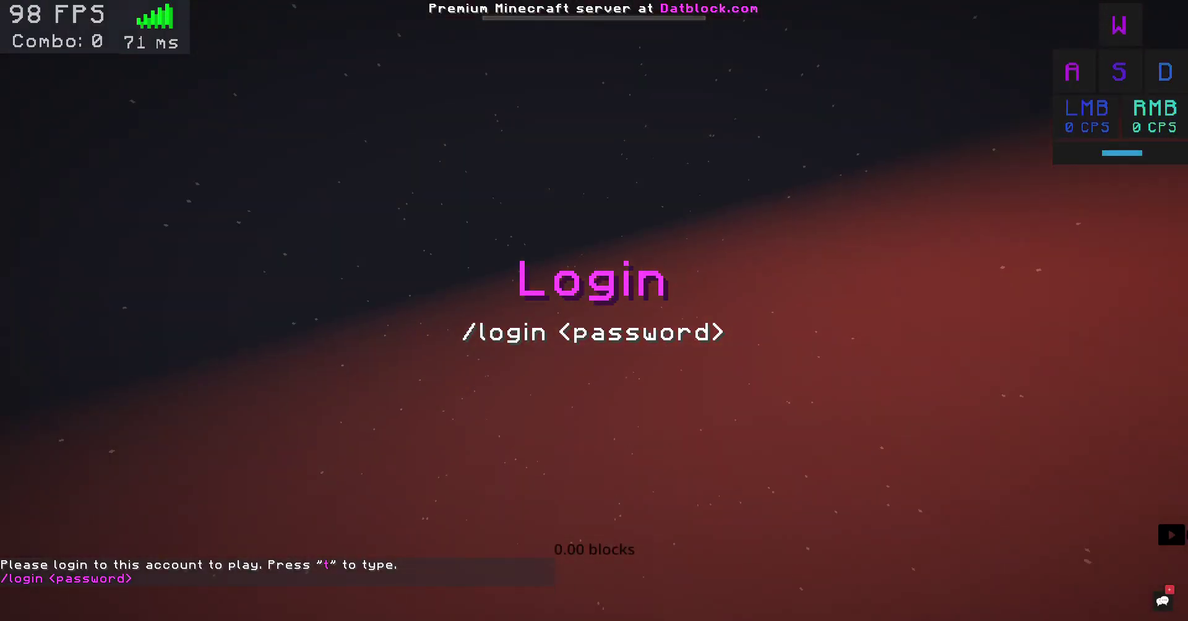
key("Escape")
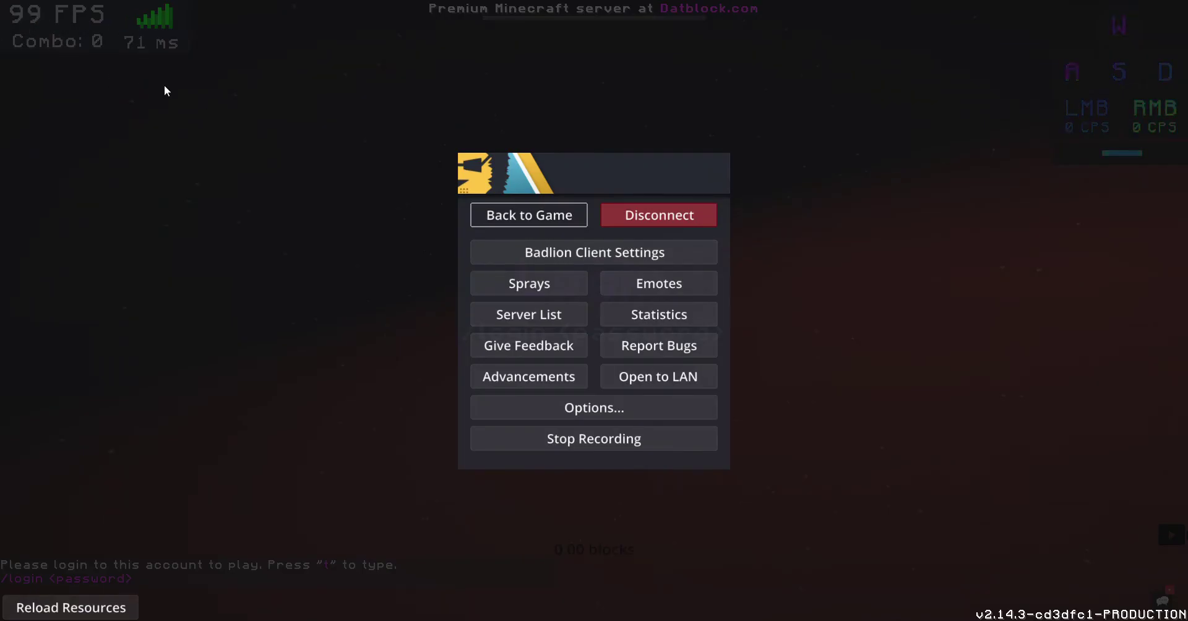
- Leave Datblock for the server list, rejoin Hypixel, and retry after the 27d 4h 49m ban
left_click(681, 220)
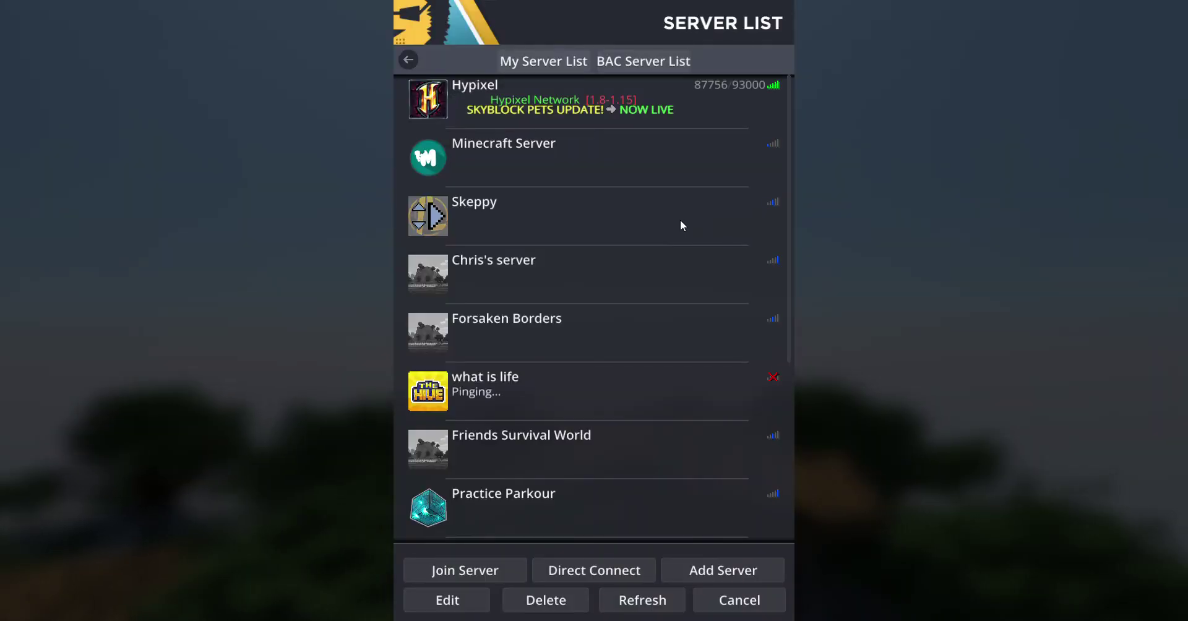
double_click(579, 107)
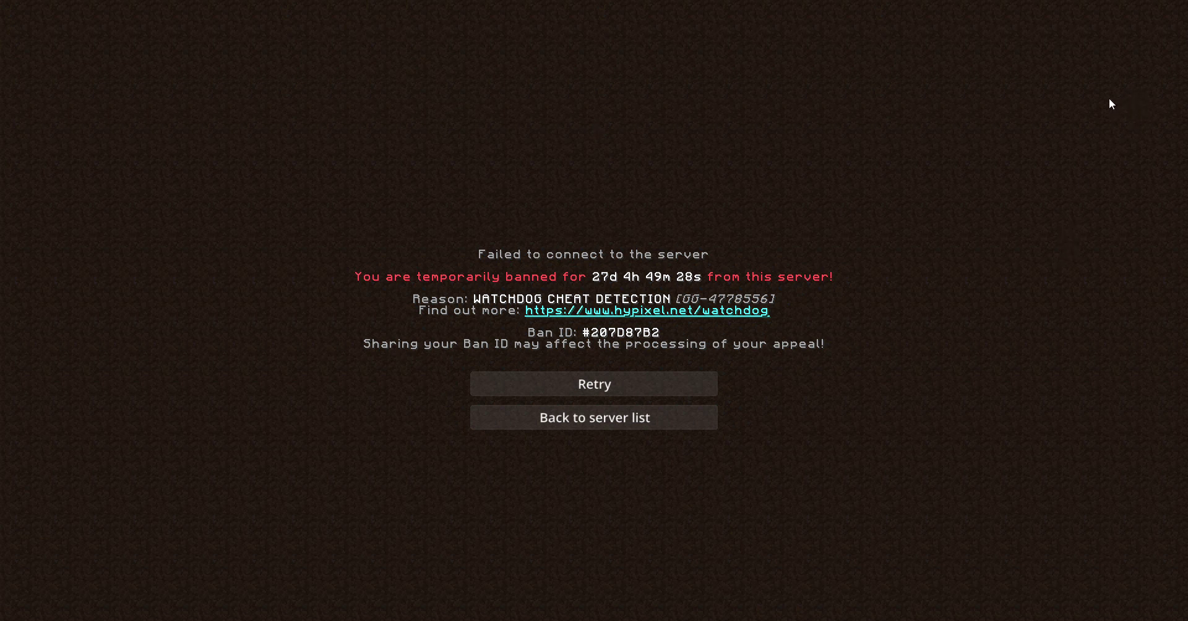
left_click(663, 380)
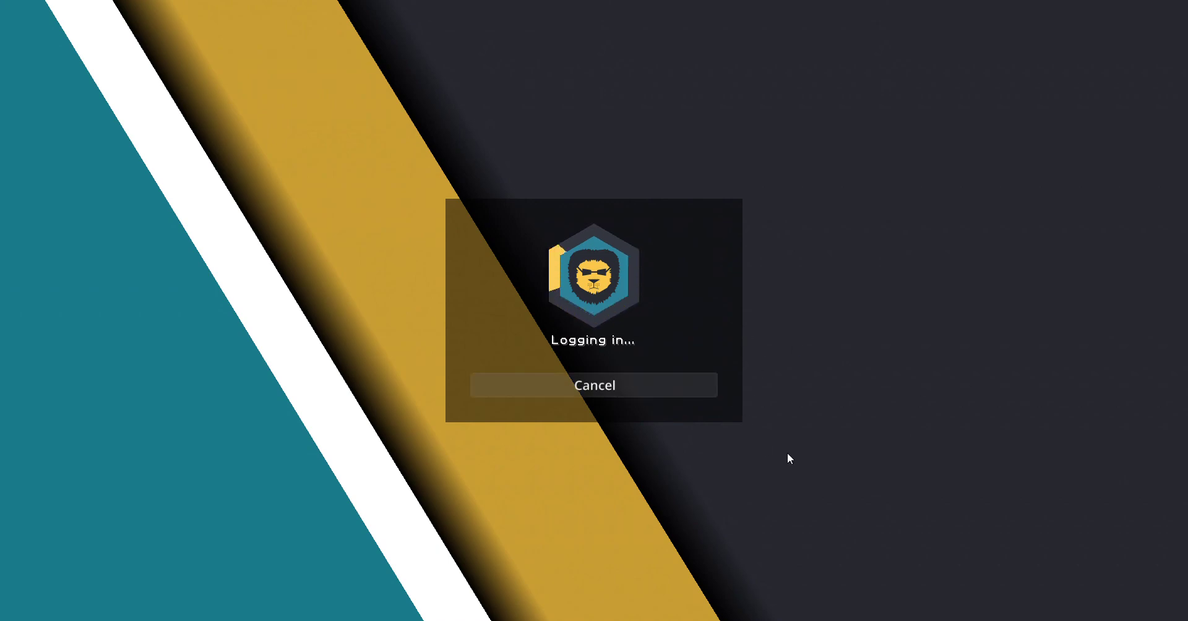